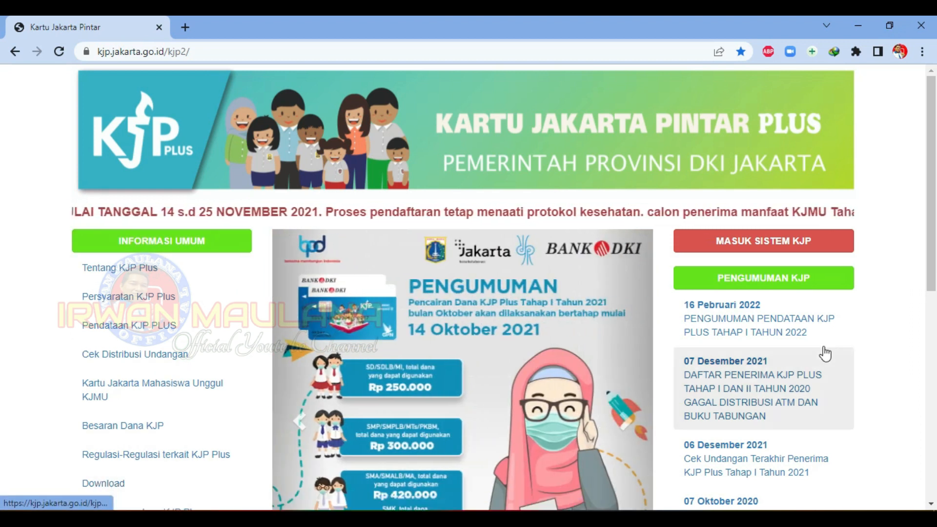
Step: Open the Download page from the general information links on the KJP Plus website
scroll(933, 285, down, 2)
scroll(3, 285, down, 1)
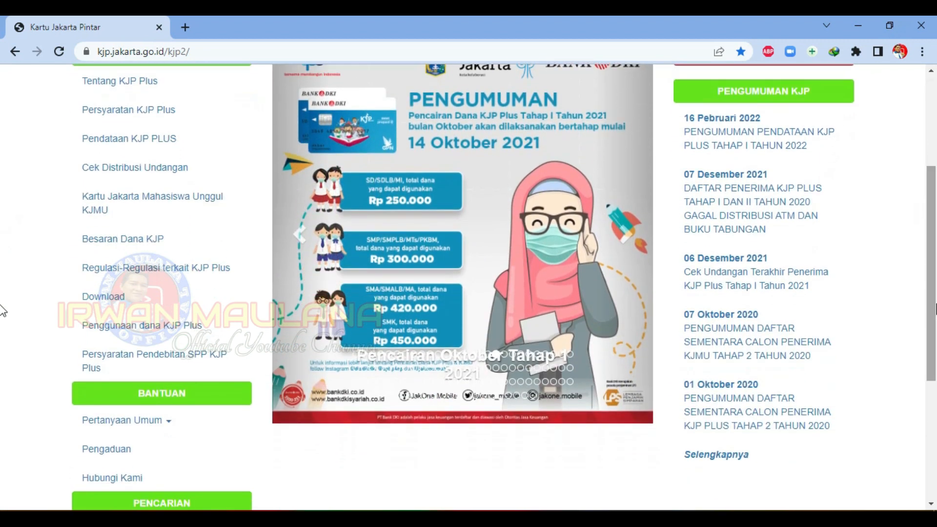
click(122, 304)
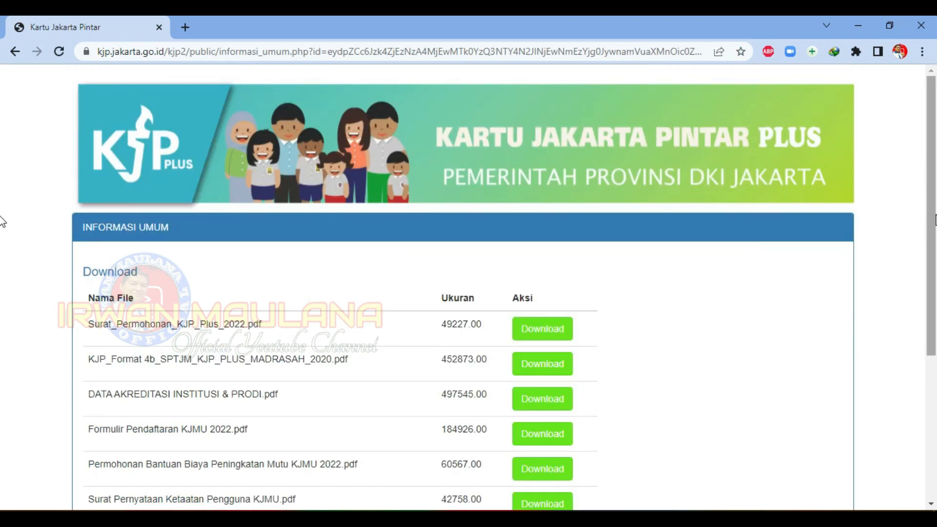
Step: Download Formulir_Pendaftaran_KJP_Plus_2022.pdf from the file list and open the downloaded document
drag(933, 220, 933, 361)
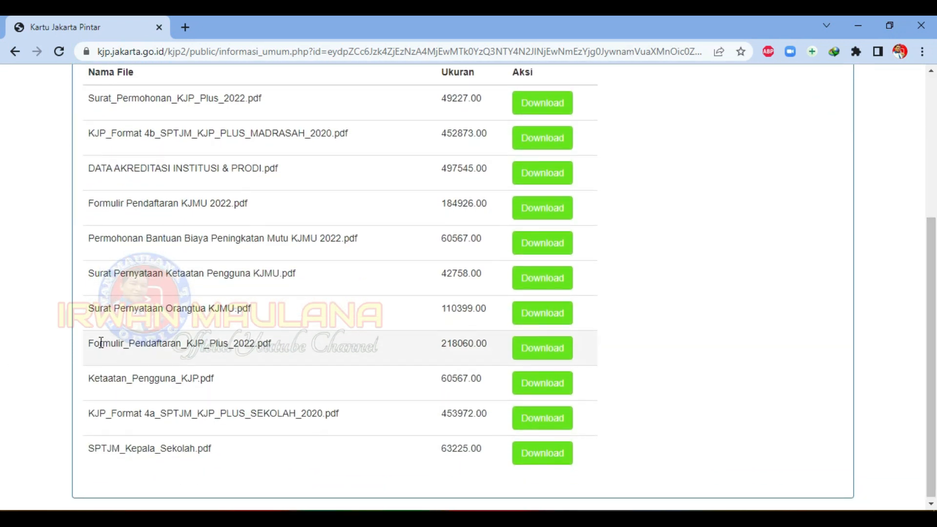
drag(90, 346, 266, 355)
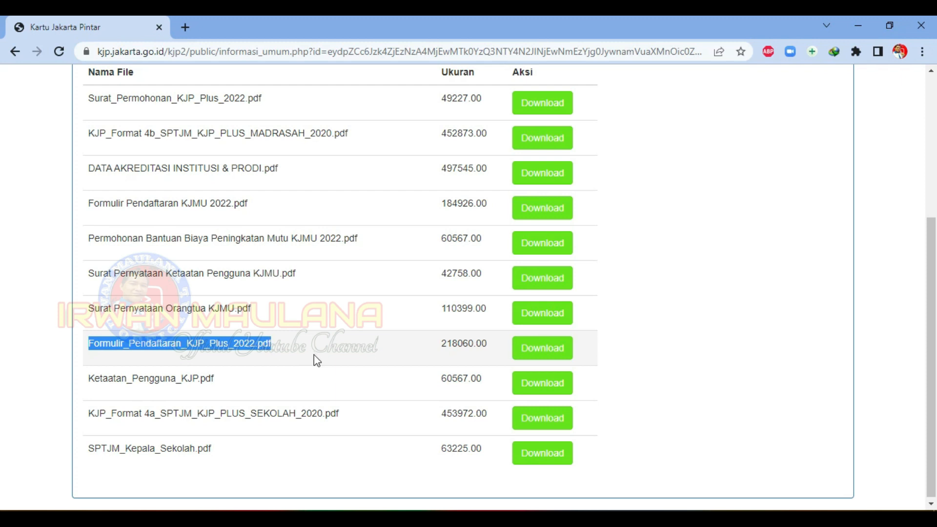
click(540, 351)
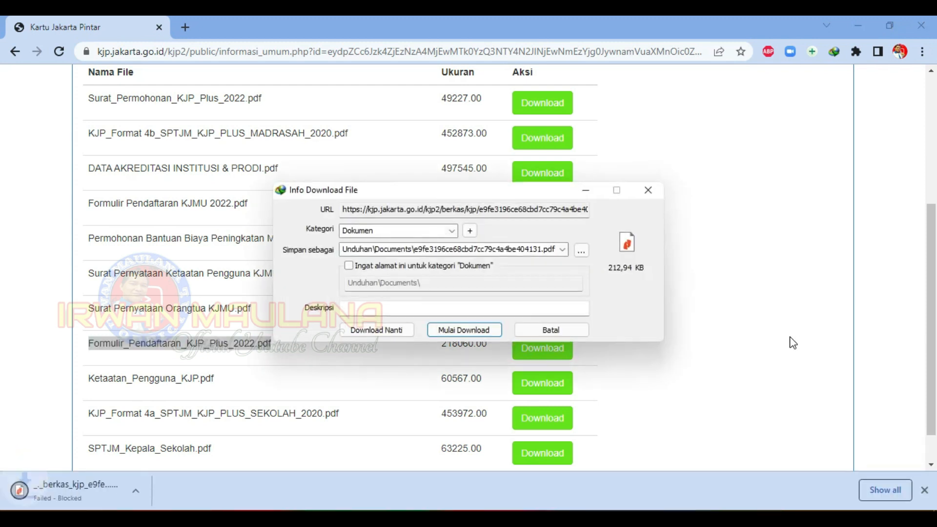
click(463, 330)
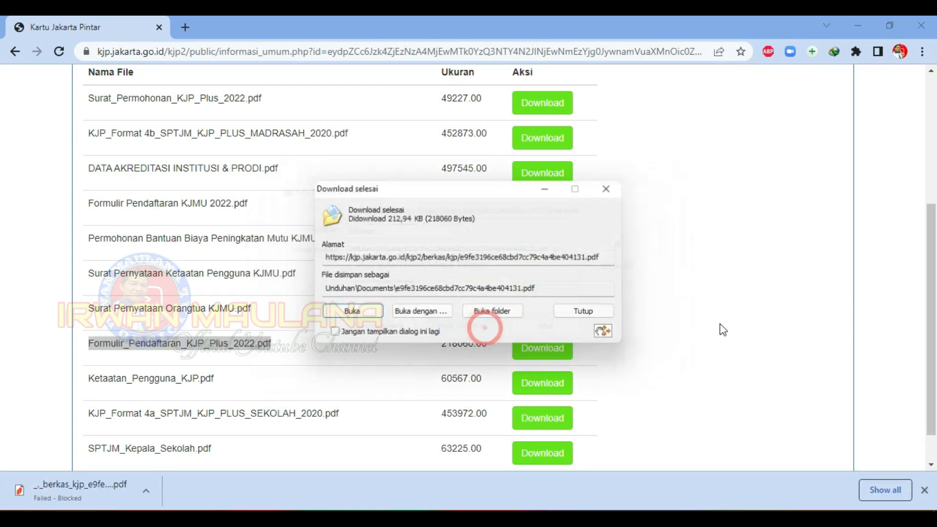
click(369, 314)
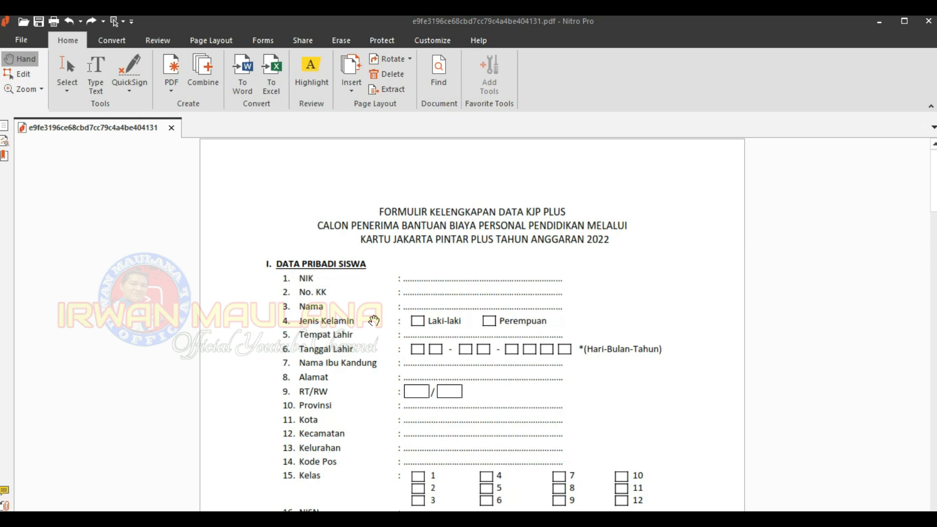
Step: Activate the Type Text tool for the KJP Plus registration form and enlarge the page for reading
click(23, 77)
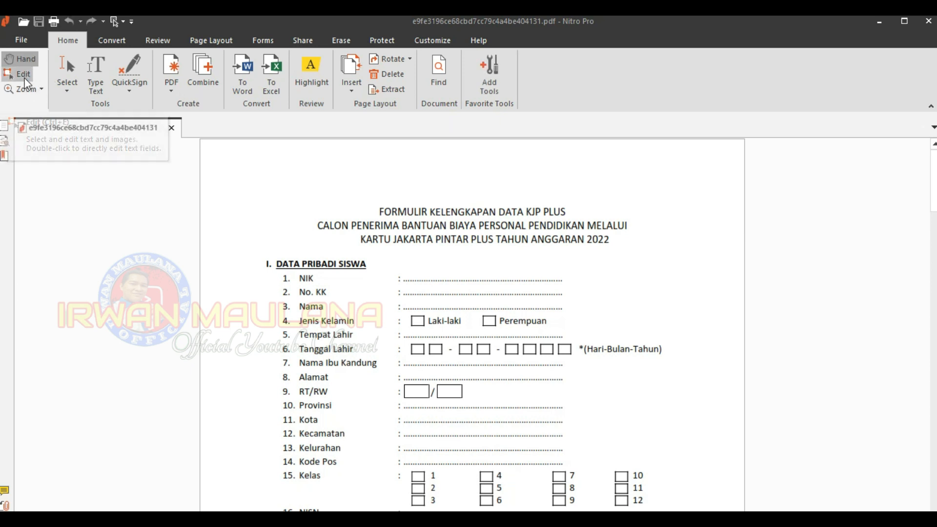
click(90, 73)
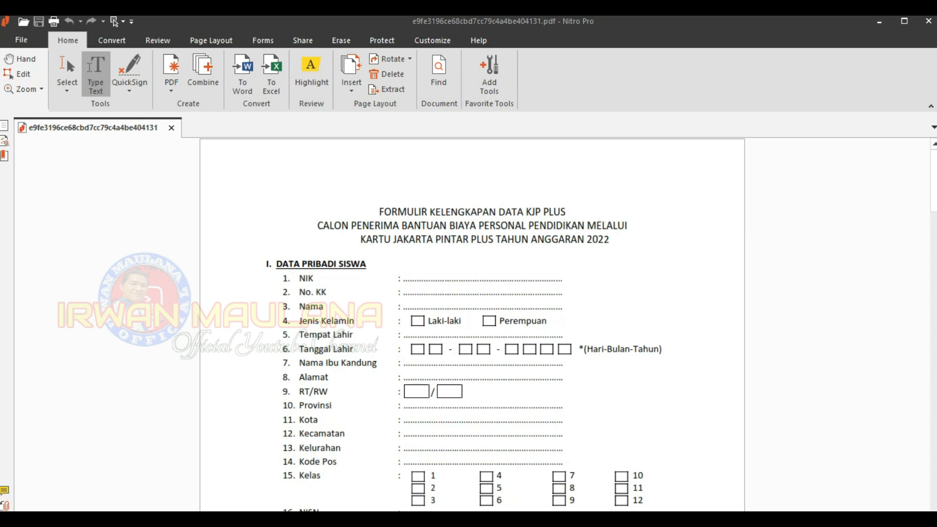
key(ctrl+plus)
key(ctrl+plus)
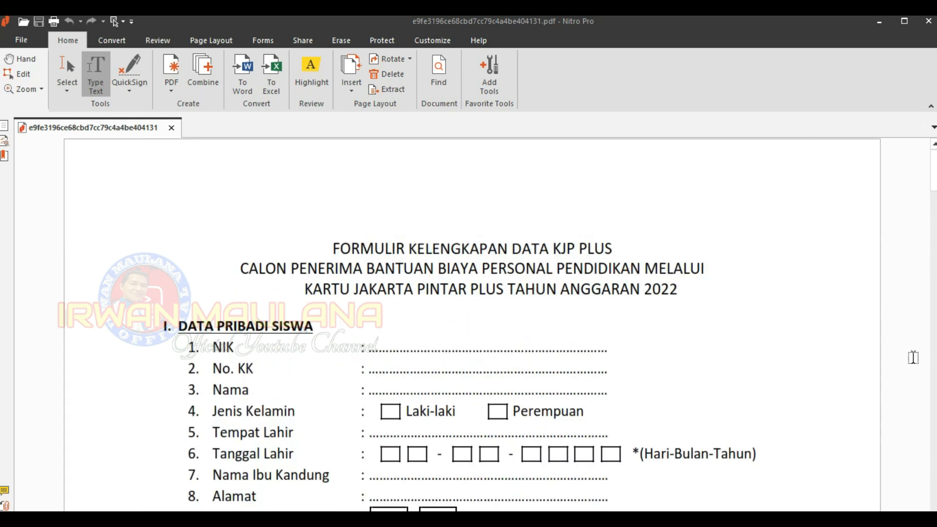
Step: Review the fields of section I, Data Pribadi Siswa, from NIK down to Disabilitas
scroll(472, 322, down, 1)
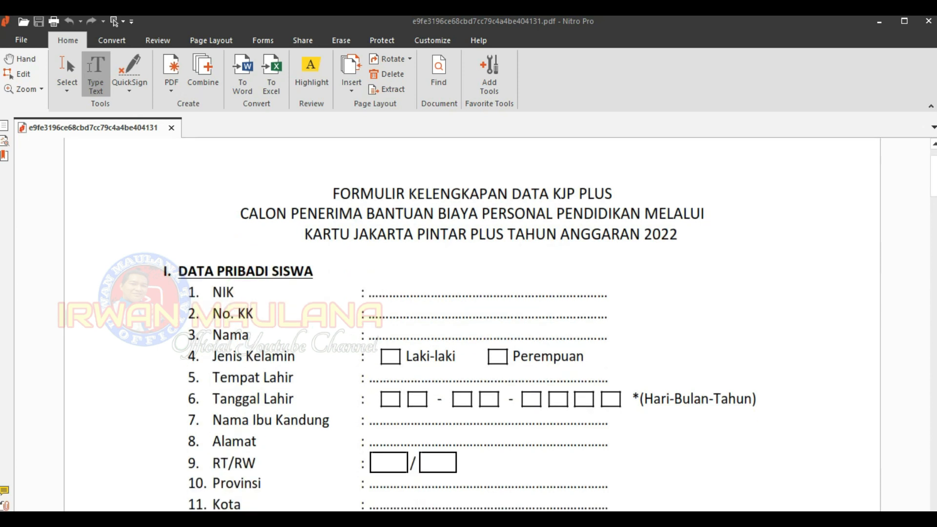
scroll(614, 315, down, 1)
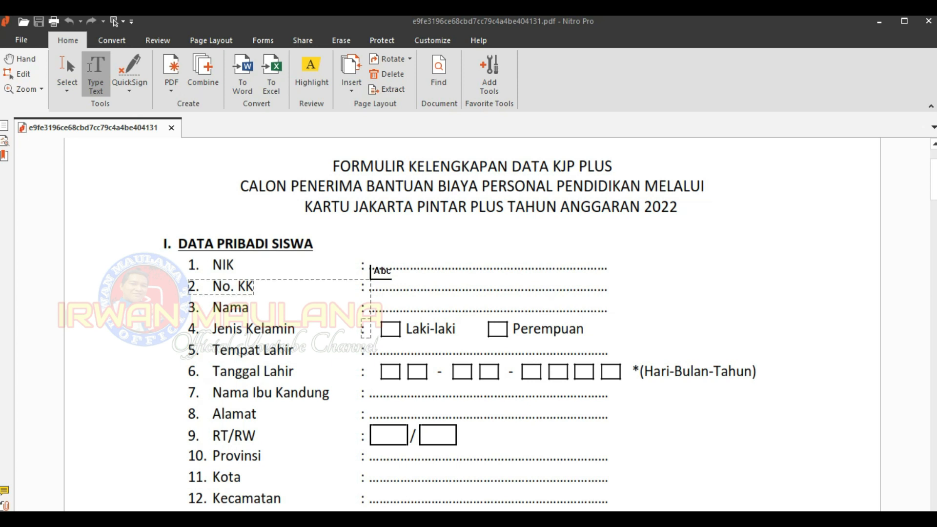
click(370, 265)
scroll(371, 285, down, 3)
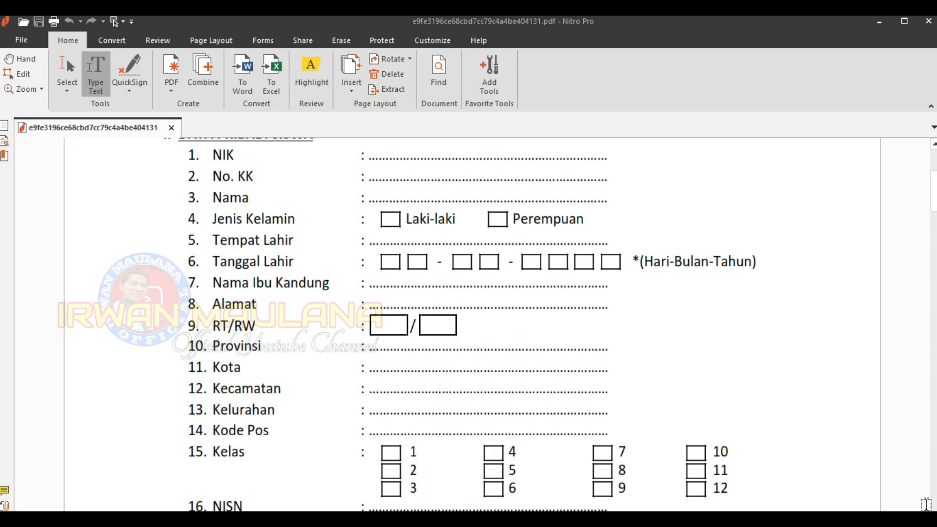
scroll(468, 322, down, 3)
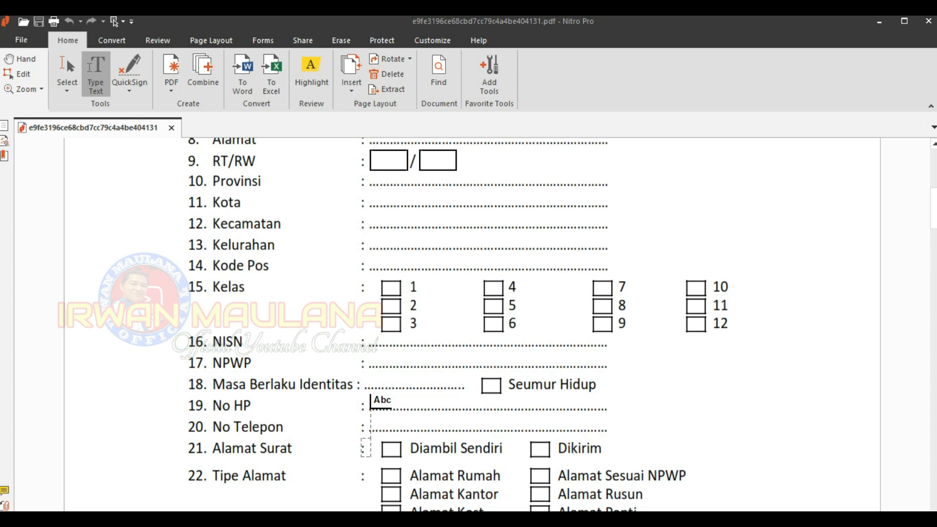
click(371, 405)
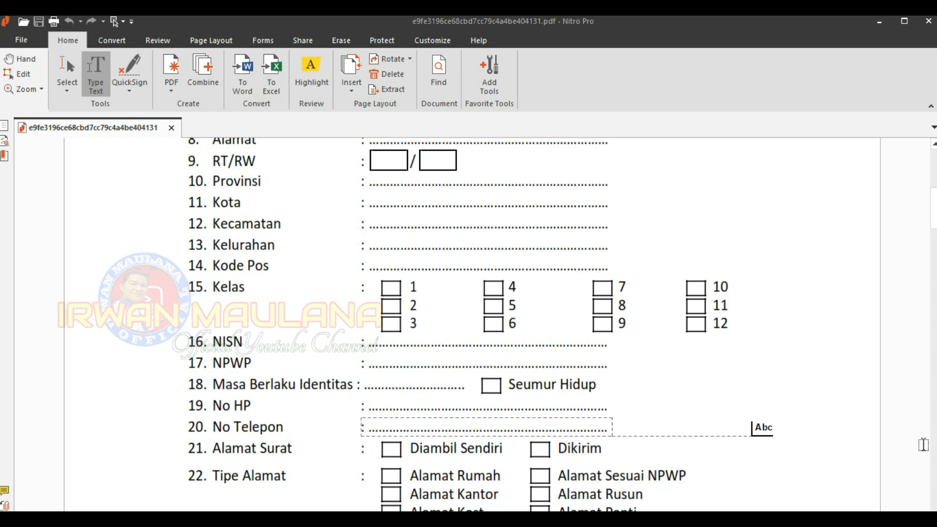
scroll(546, 342, down, 5)
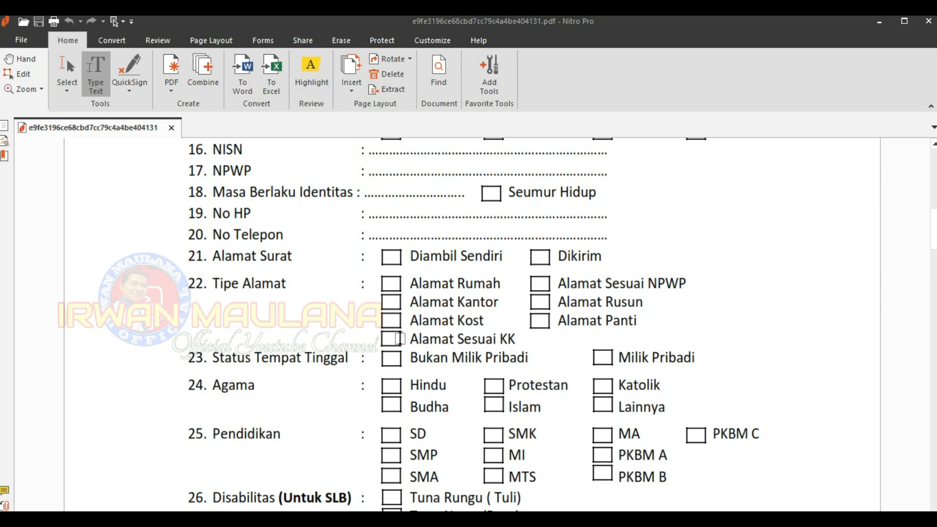
click(411, 333)
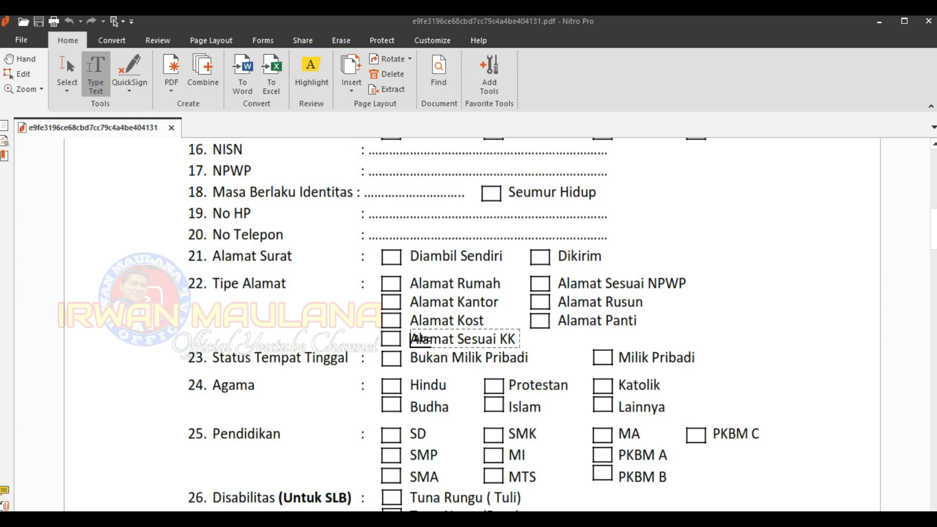
click(392, 337)
scroll(474, 325, down, 5)
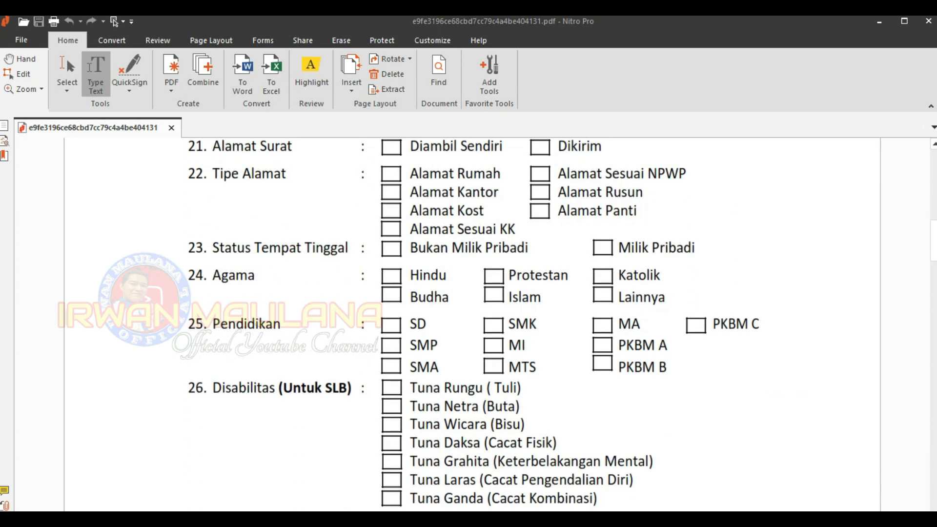
scroll(473, 325, down, 3)
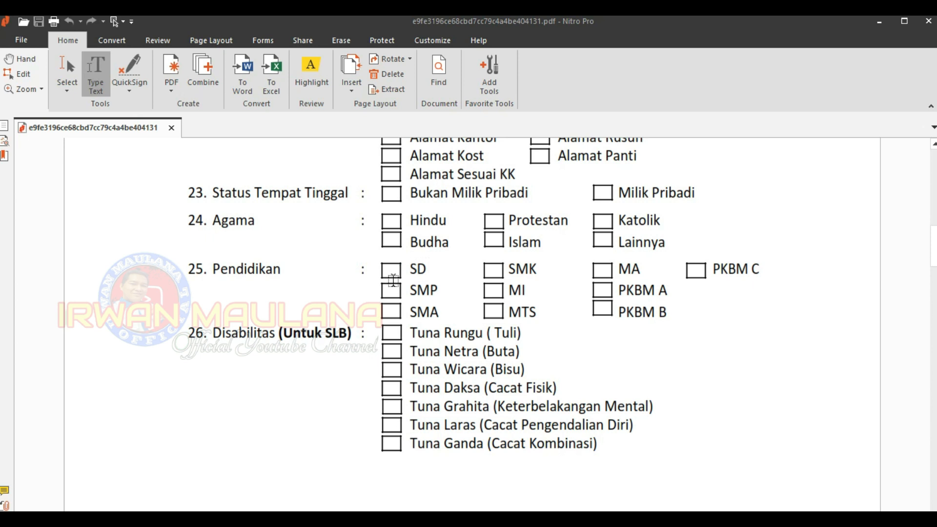
click(410, 289)
Step: Review the guardian fields of section II, Data Wali, from Nama Wali down to Tipe Alamat
scroll(468, 322, down, 10)
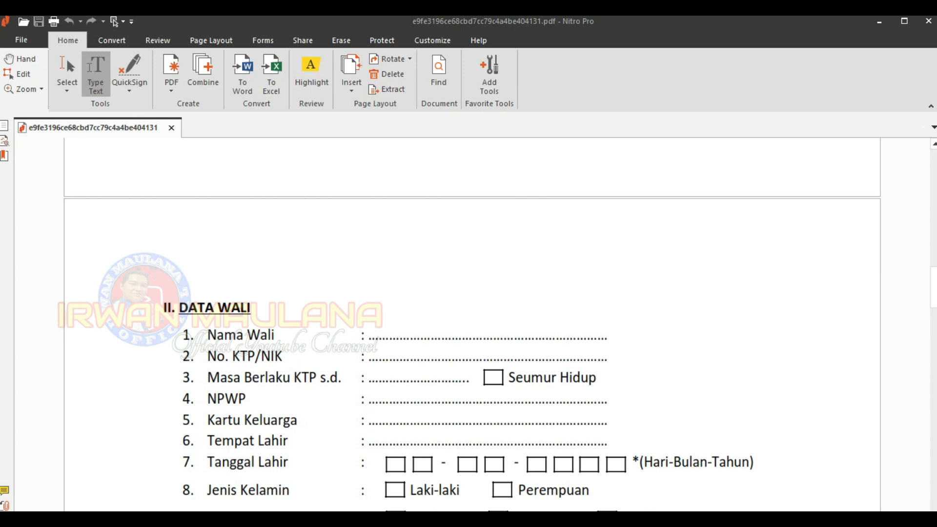
scroll(469, 322, down, 4)
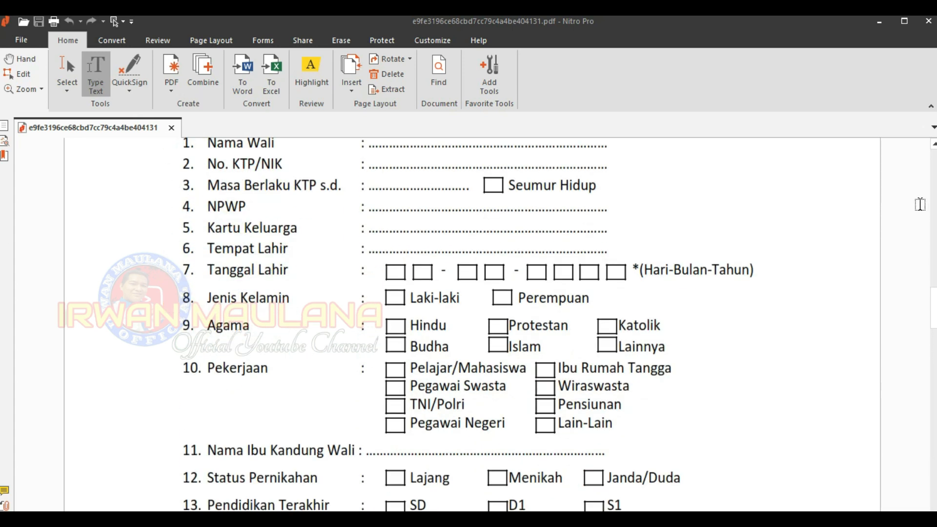
click(933, 145)
click(933, 145)
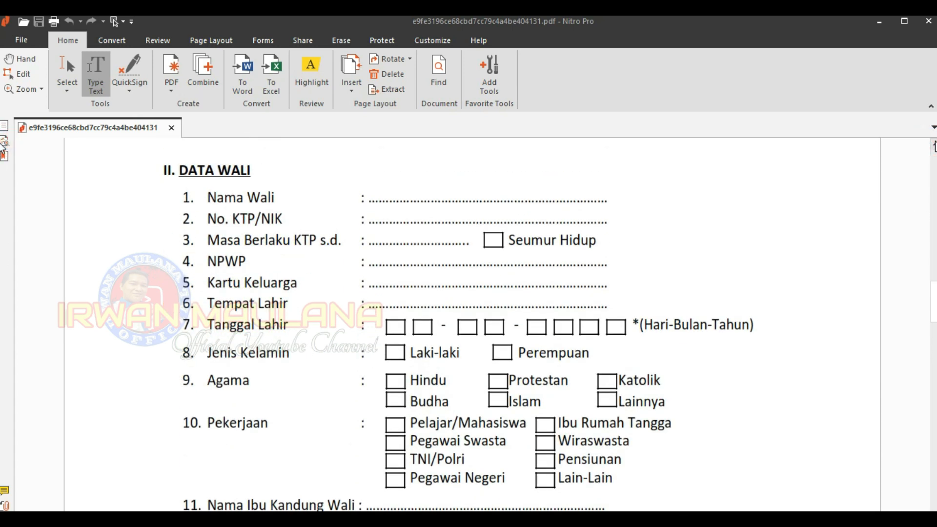
click(933, 144)
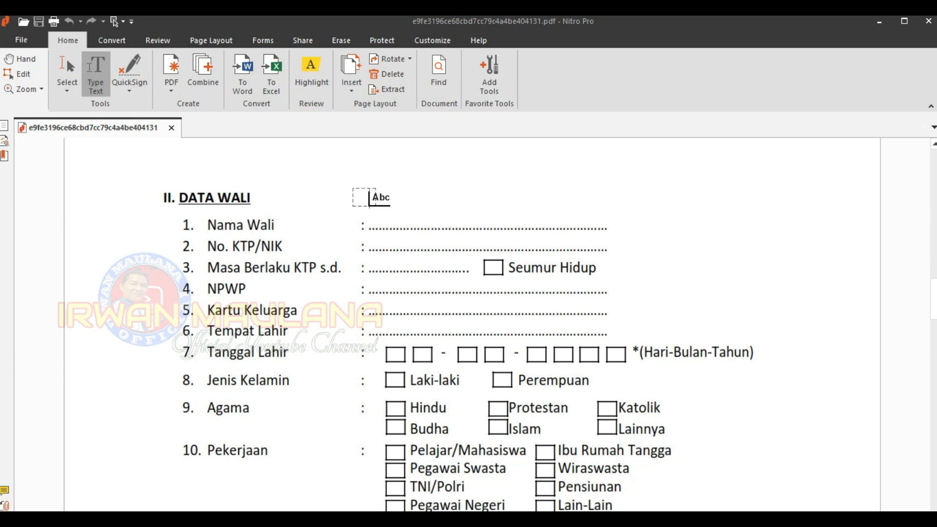
click(369, 224)
scroll(458, 325, down, 3)
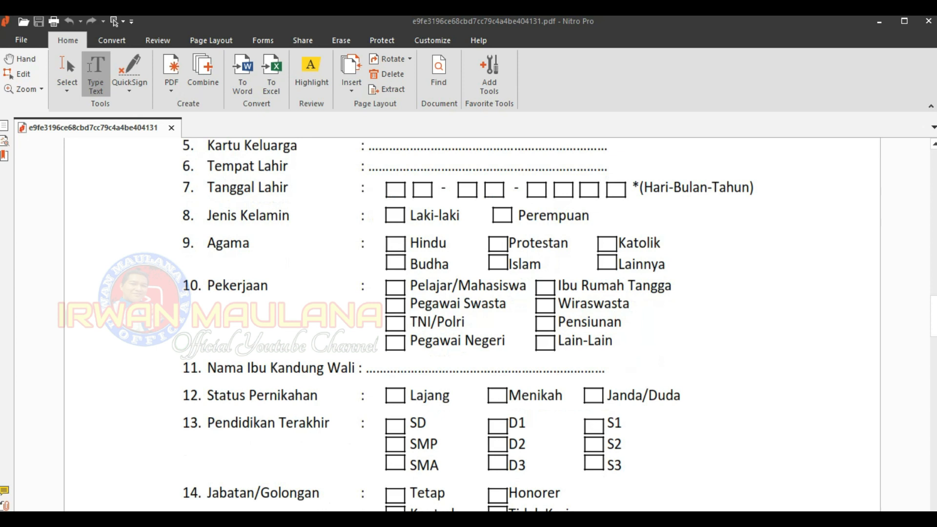
click(366, 254)
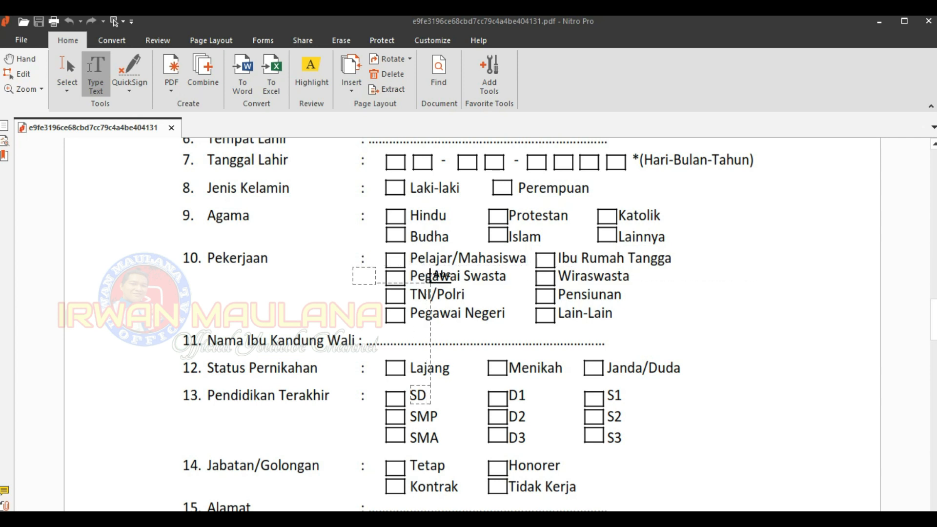
click(400, 292)
scroll(468, 325, down, 3)
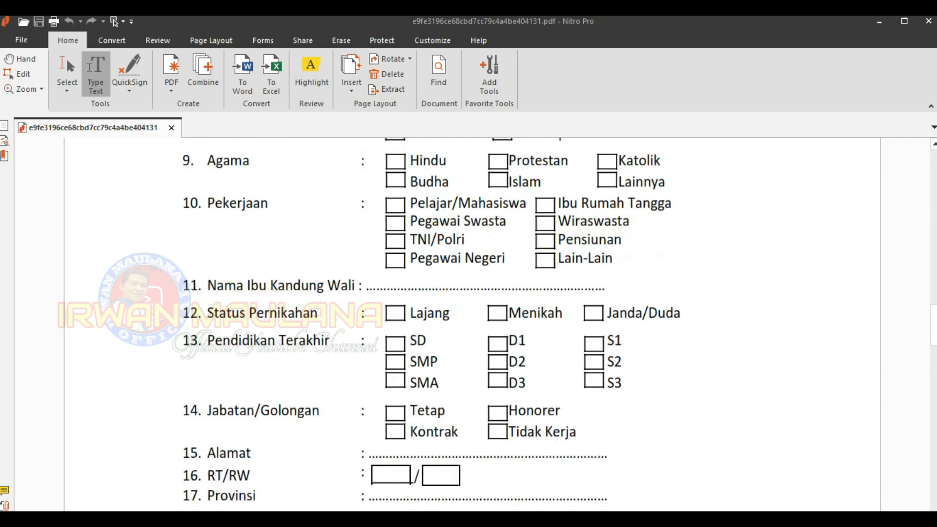
scroll(468, 325, down, 2)
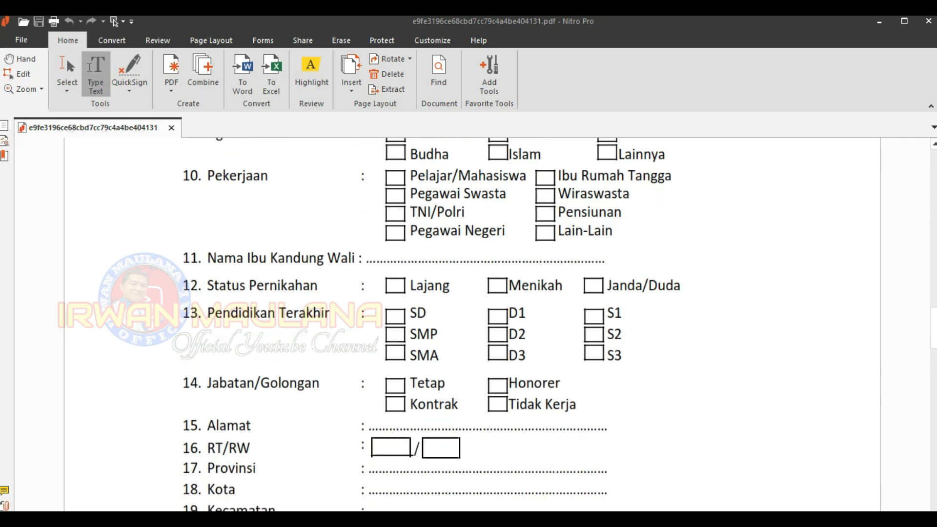
scroll(468, 325, down, 2)
scroll(471, 352, down, 2)
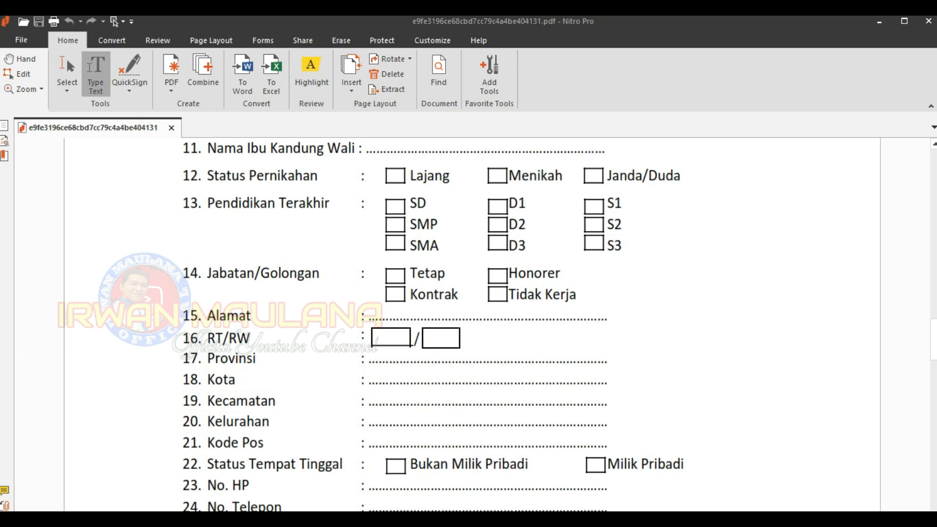
scroll(468, 325, down, 1)
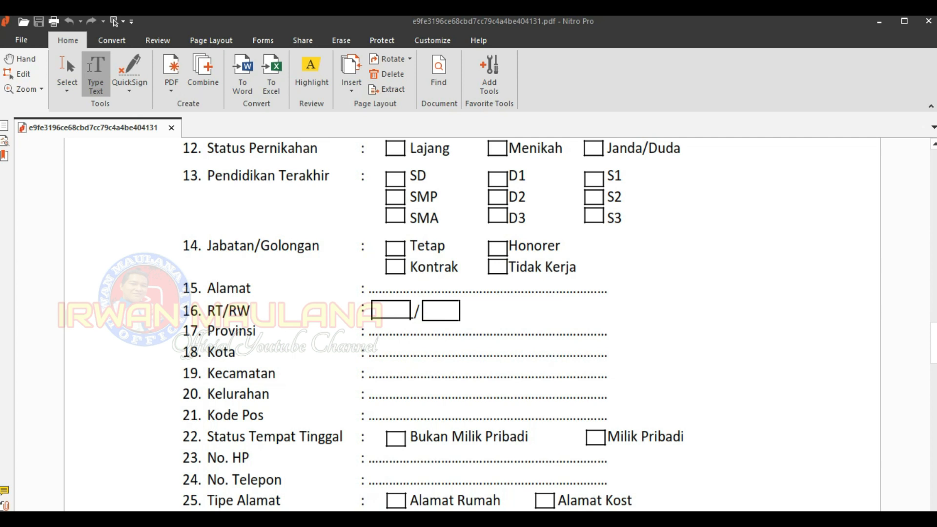
scroll(468, 325, down, 1)
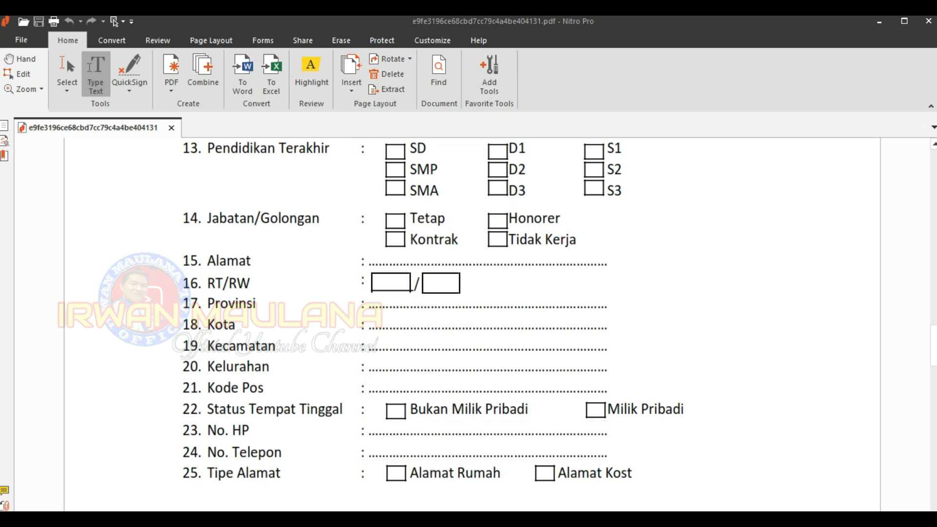
scroll(468, 312, down, 3)
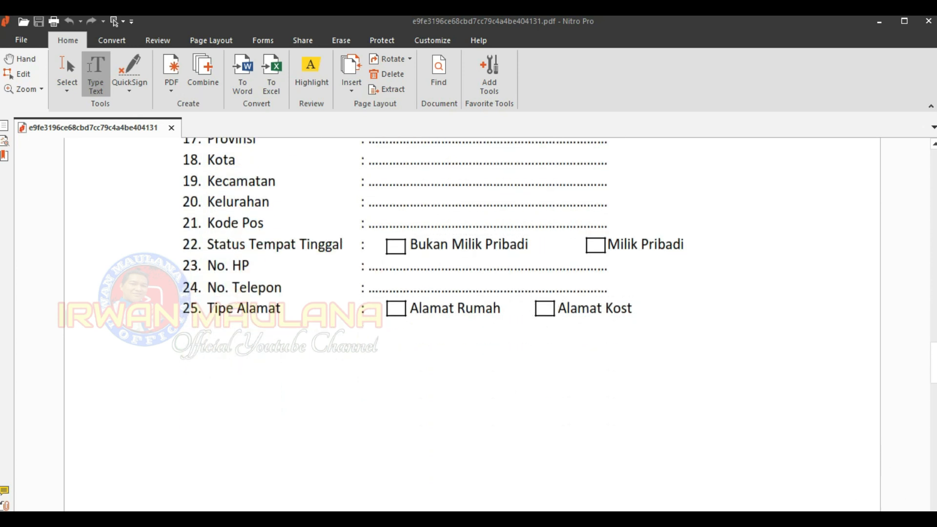
Step: Review the emergency contact fields of section III, Kontak Darurat, from Nama yang Dihubungi down to No. Telepon
scroll(469, 322, down, 10)
scroll(468, 322, down, 2)
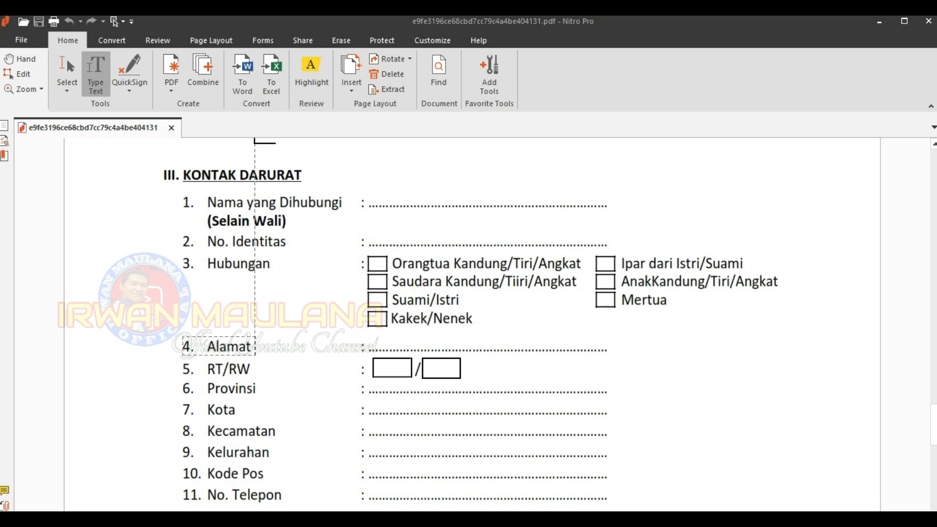
click(362, 202)
drag(355, 220, 374, 221)
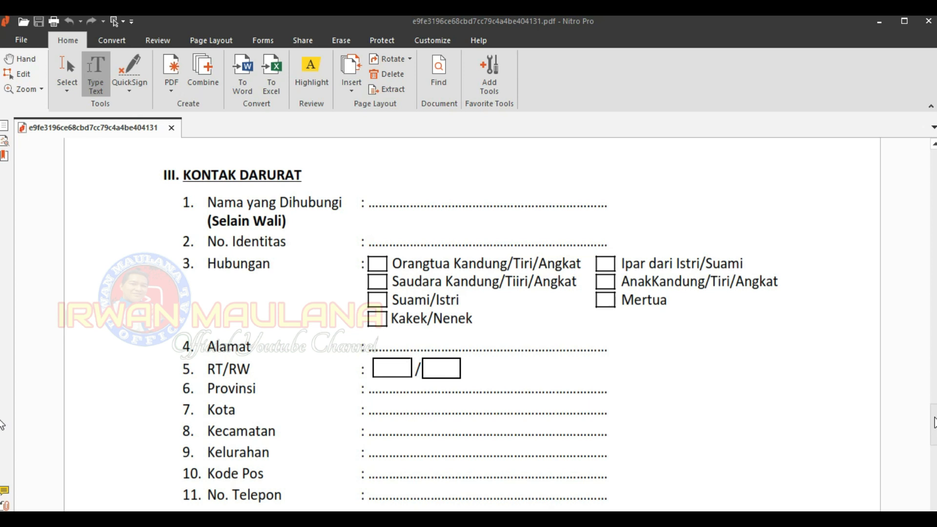
scroll(2, 425, down, 3)
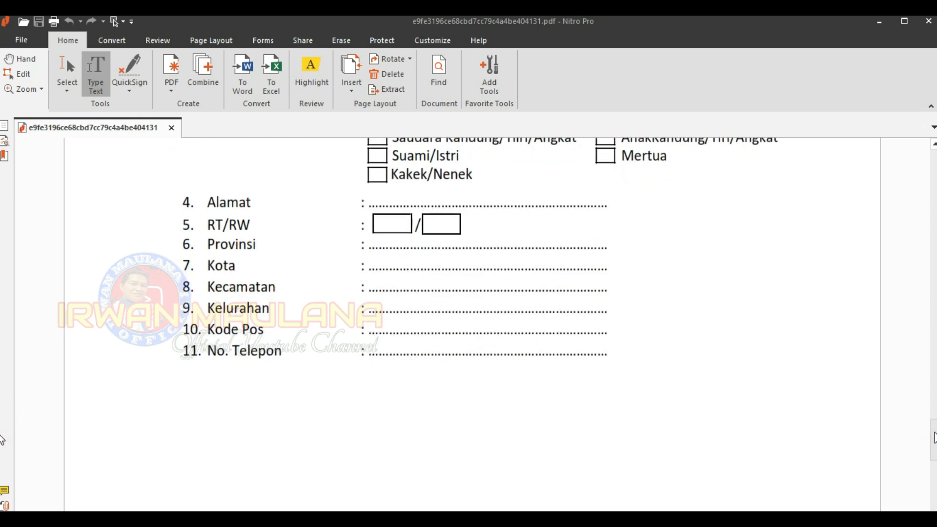
scroll(2, 429, up, 3)
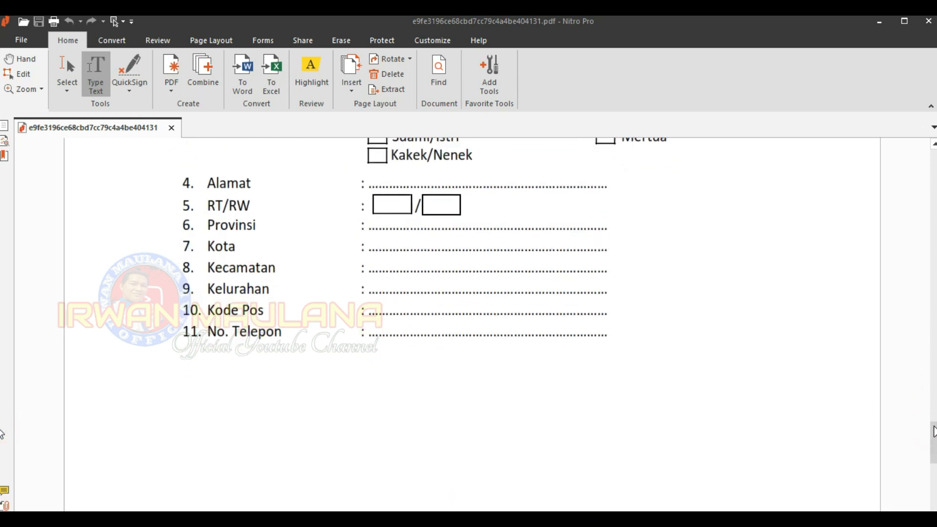
Step: Go back to section II, Data Wali, and recheck the guardian fields from Nama Wali down to Jabatan/Golongan
drag(933, 422, 933, 298)
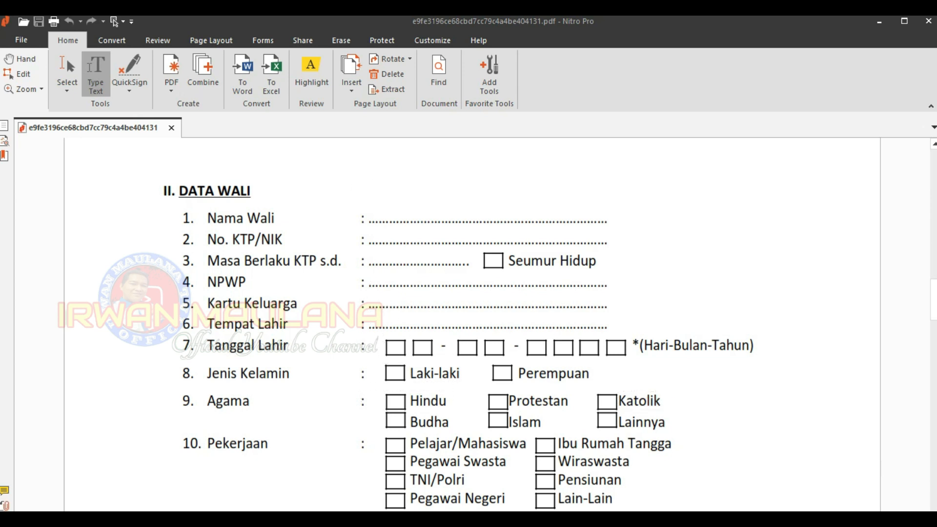
scroll(468, 322, down, 5)
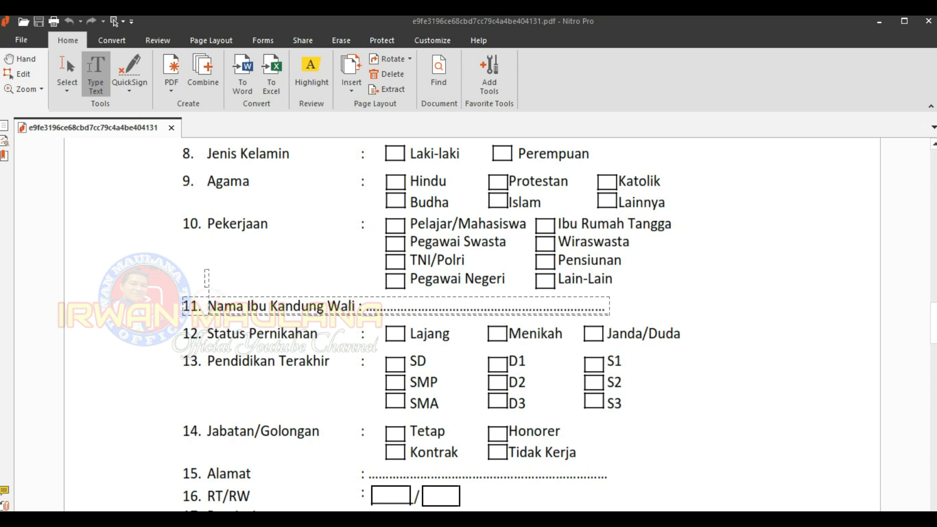
click(210, 306)
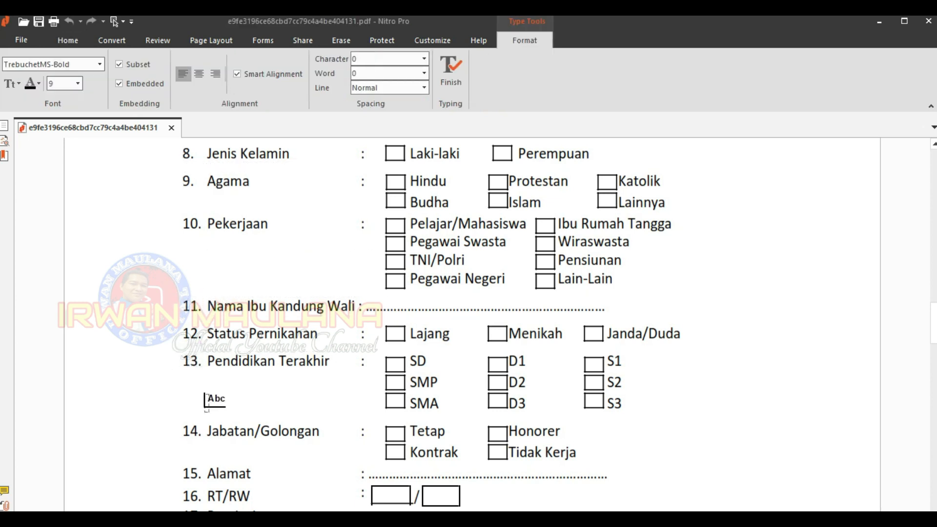
click(206, 432)
Step: Reduce the page magnification and return to the form's title and the start of section I, Data Pribadi Siswa
key(ctrl+minus)
key(ctrl+minus)
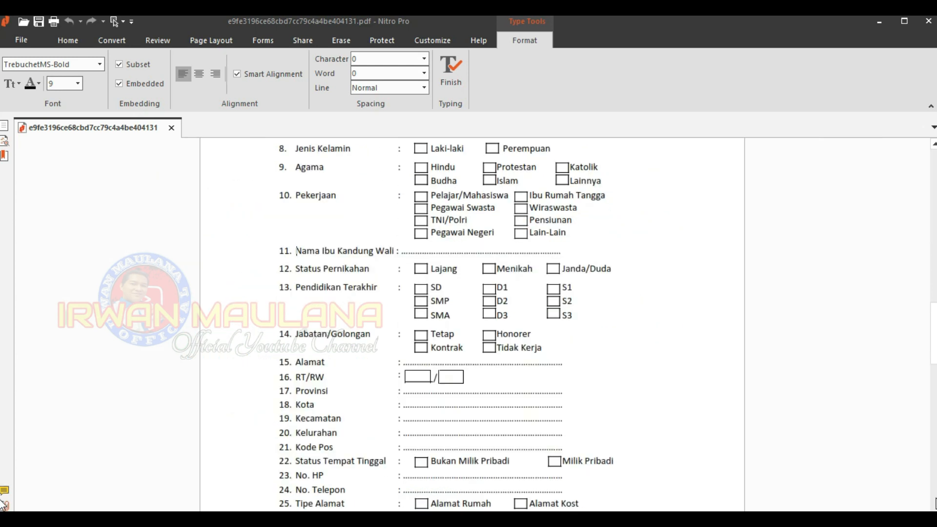
click(933, 144)
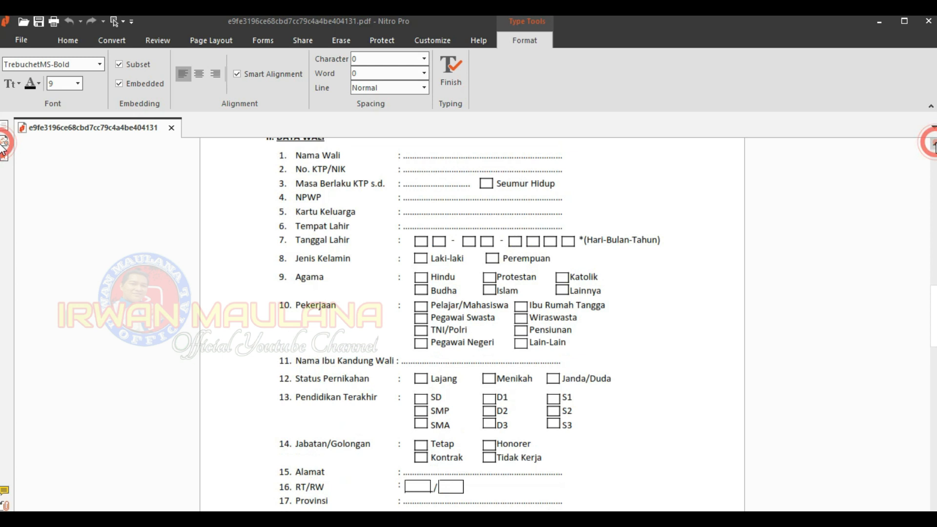
click(935, 145)
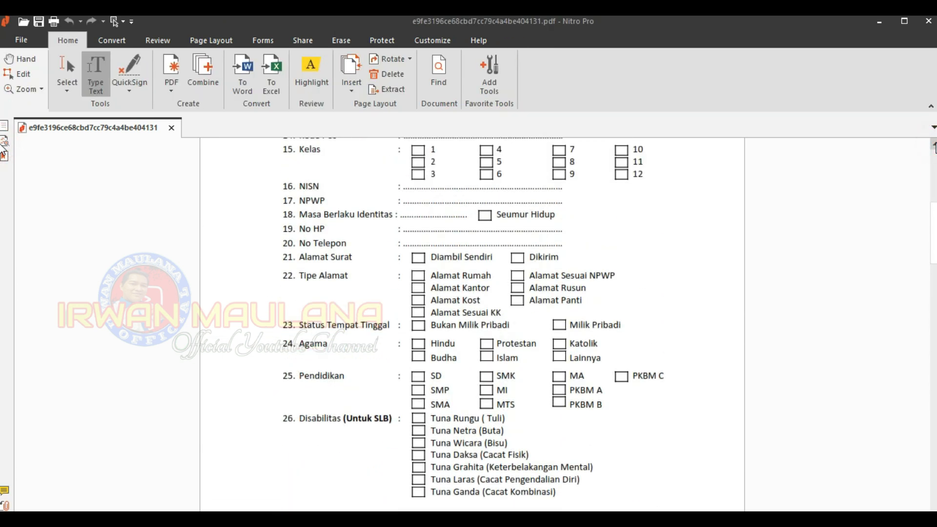
click(935, 146)
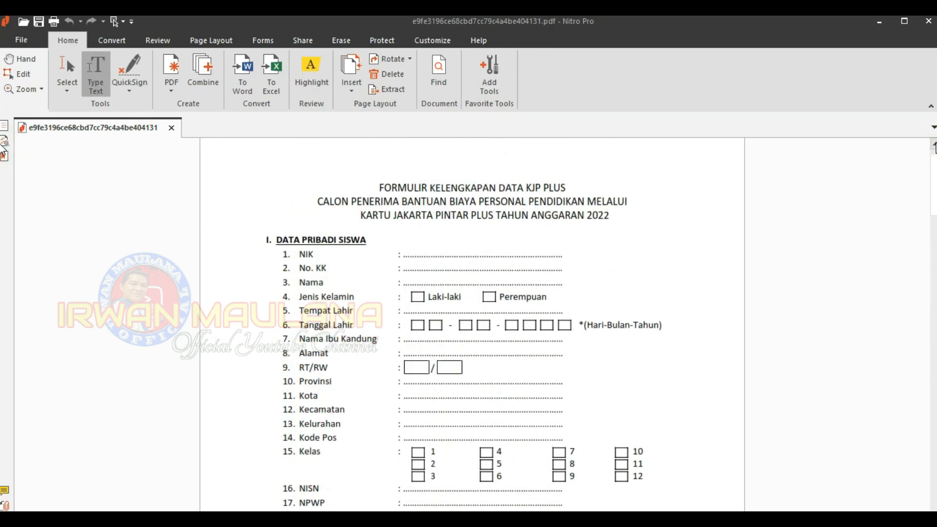